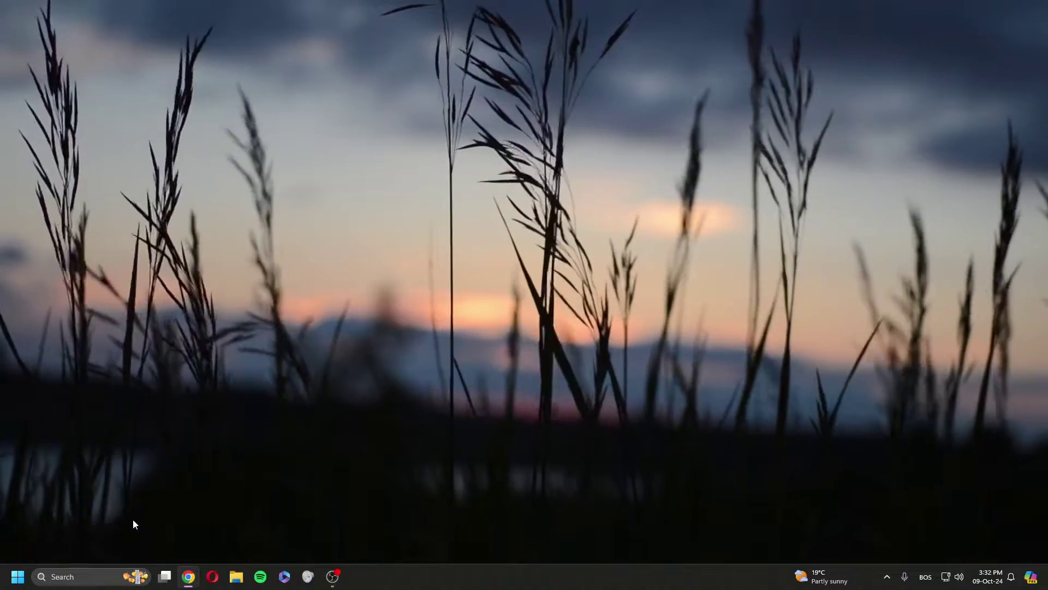
# Open the Services console by running services.msc from the Run dialog.
pyautogui.click(101, 574)
pyautogui.write('run')
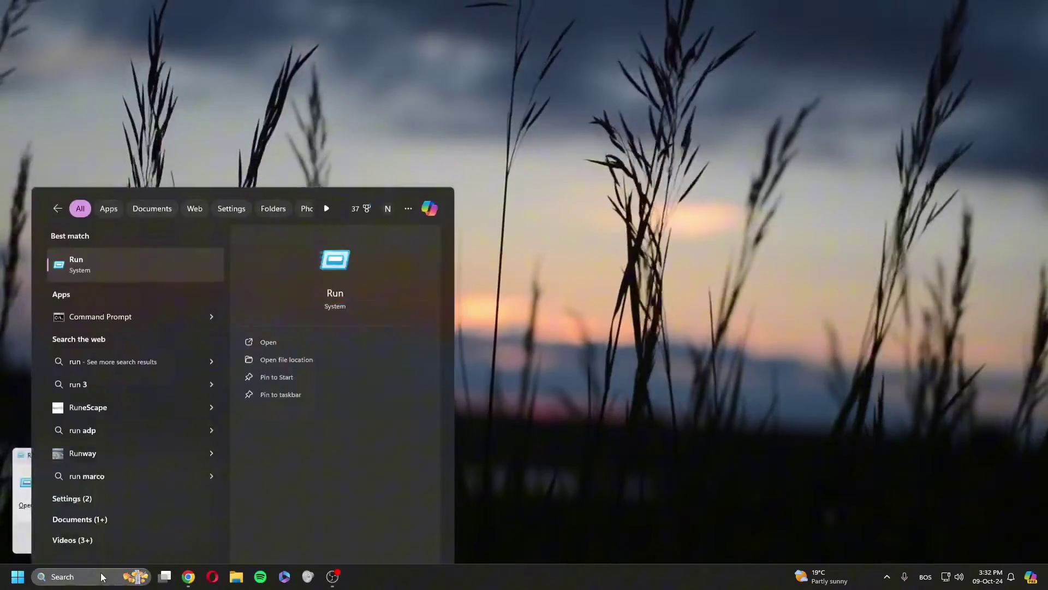
pyautogui.press('Return')
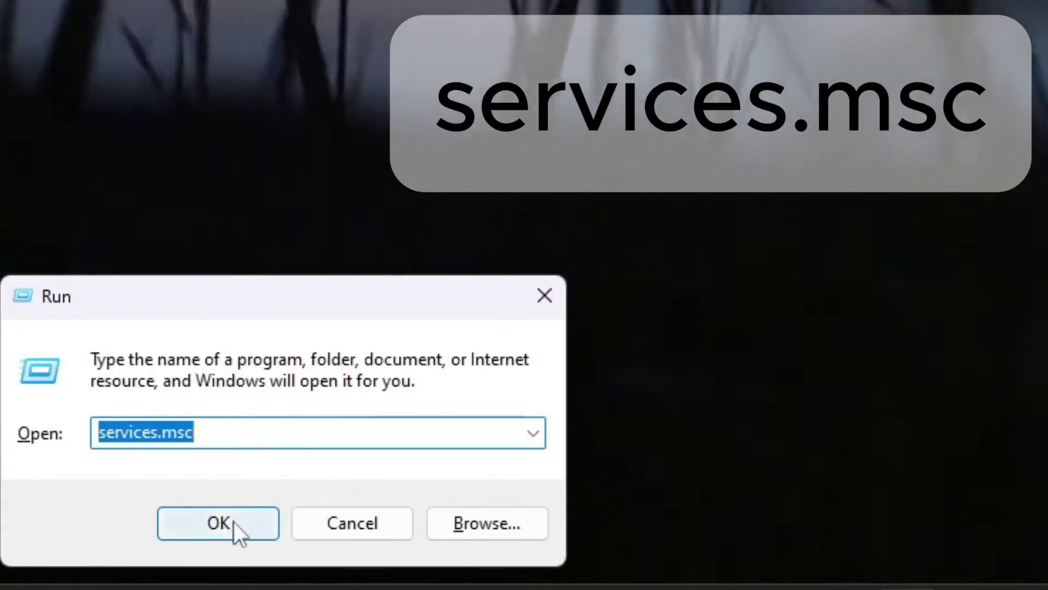
pyautogui.click(239, 525)
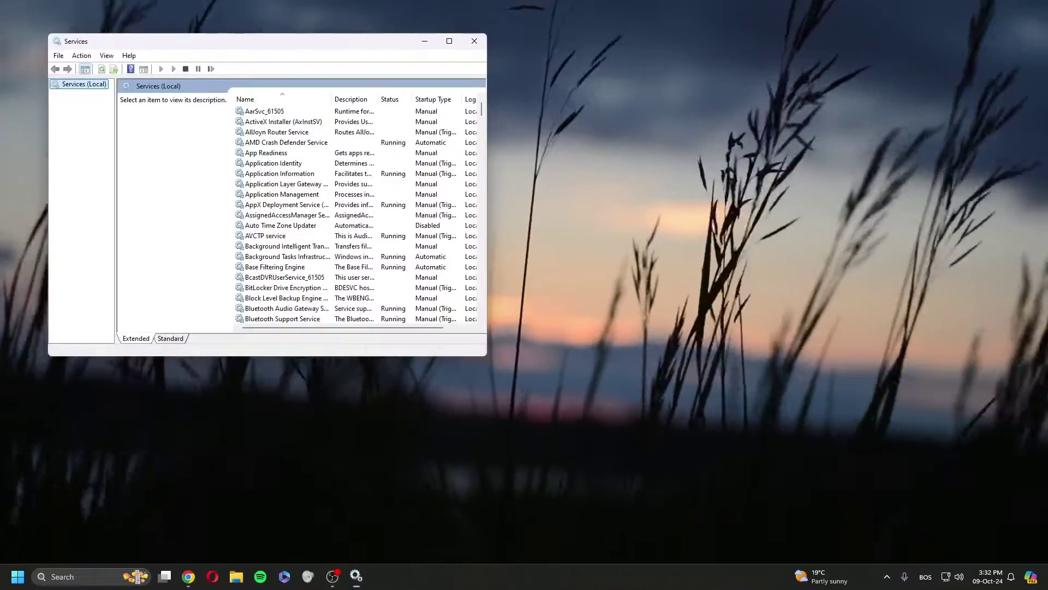
# Exit the red app from the hidden notification-area tray.
pyautogui.click(887, 577)
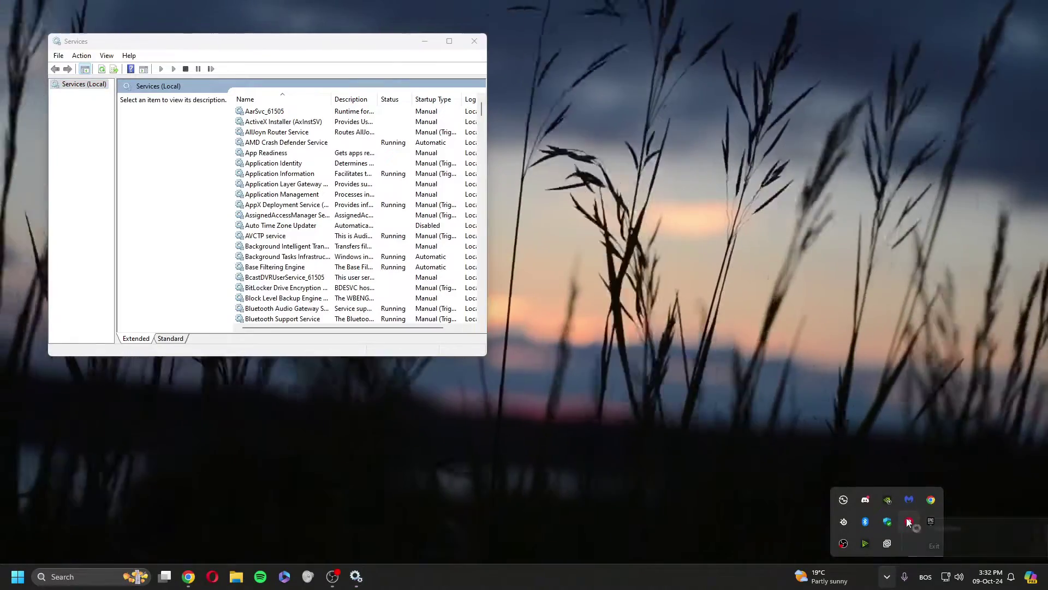
pyautogui.rightClick(909, 523)
pyautogui.click(938, 543)
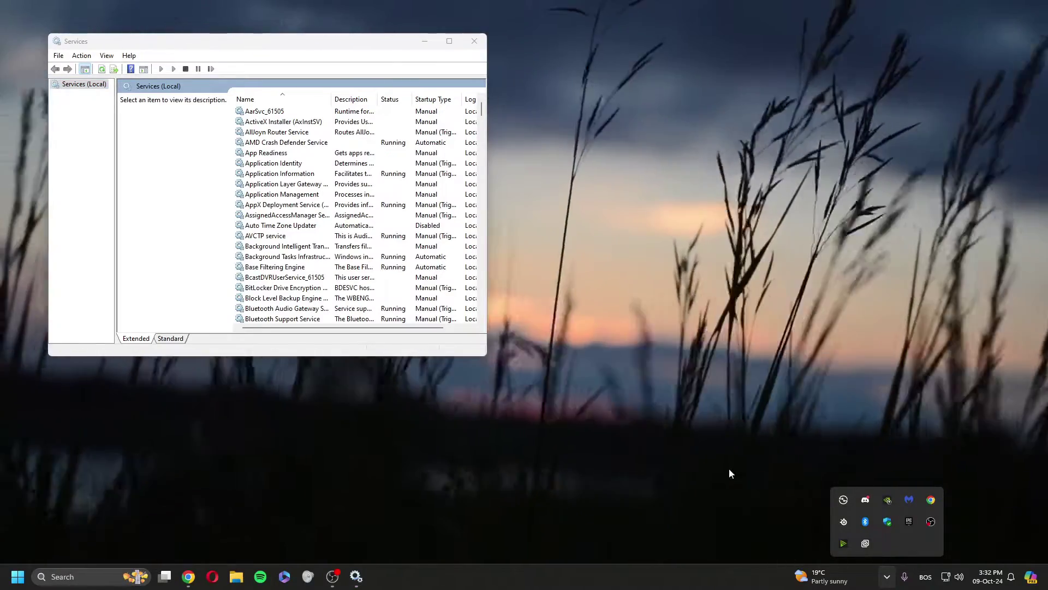
pyautogui.click(737, 506)
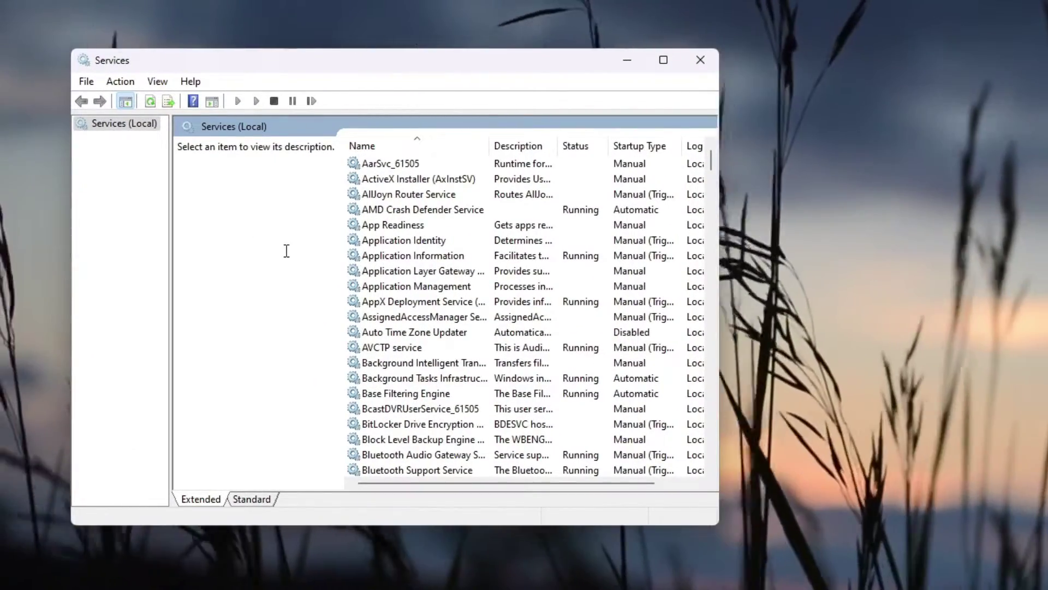
# Change the vgc service's startup type to Automatic in its Properties and confirm with OK.
pyautogui.click(377, 271)
pyautogui.press('v')
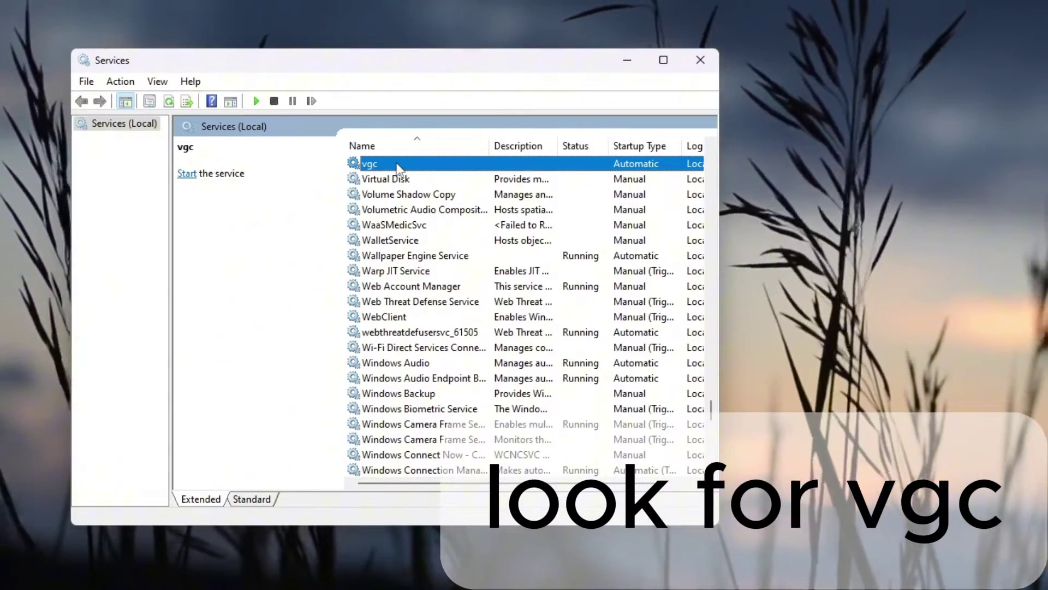
pyautogui.rightClick(397, 165)
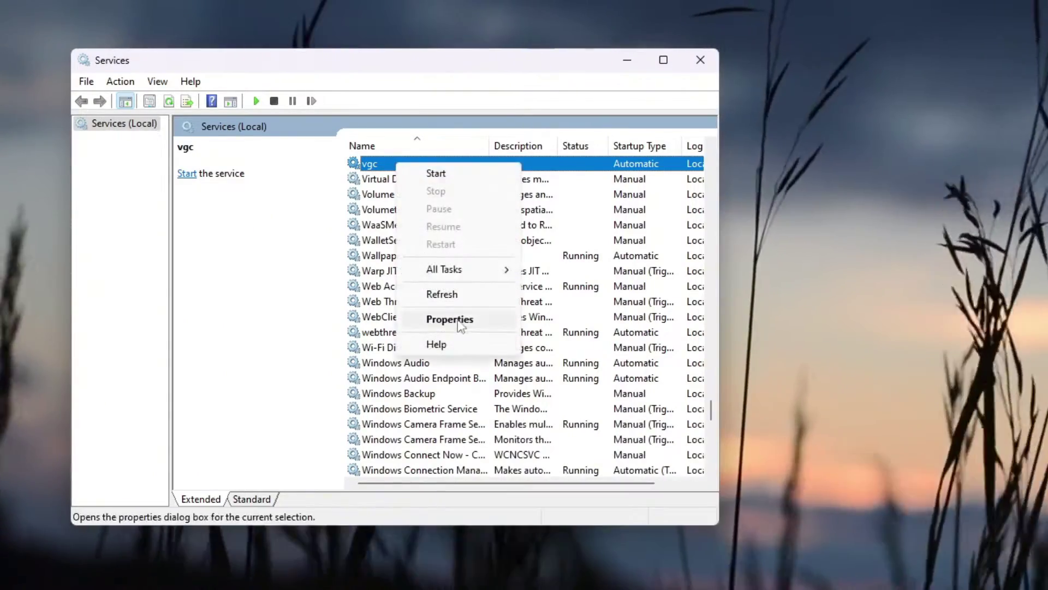
pyautogui.click(460, 320)
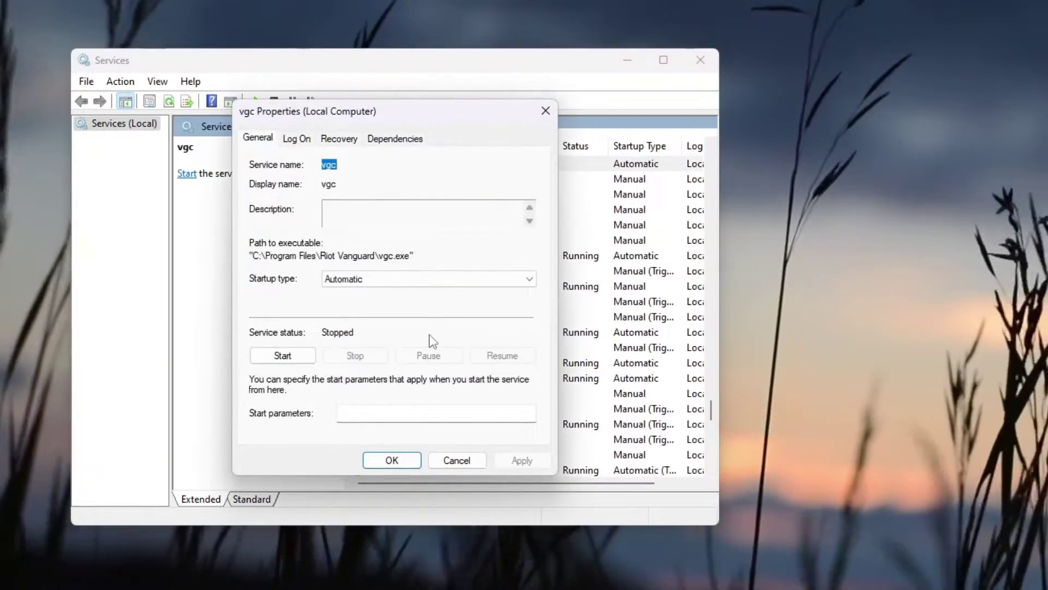
pyautogui.click(415, 283)
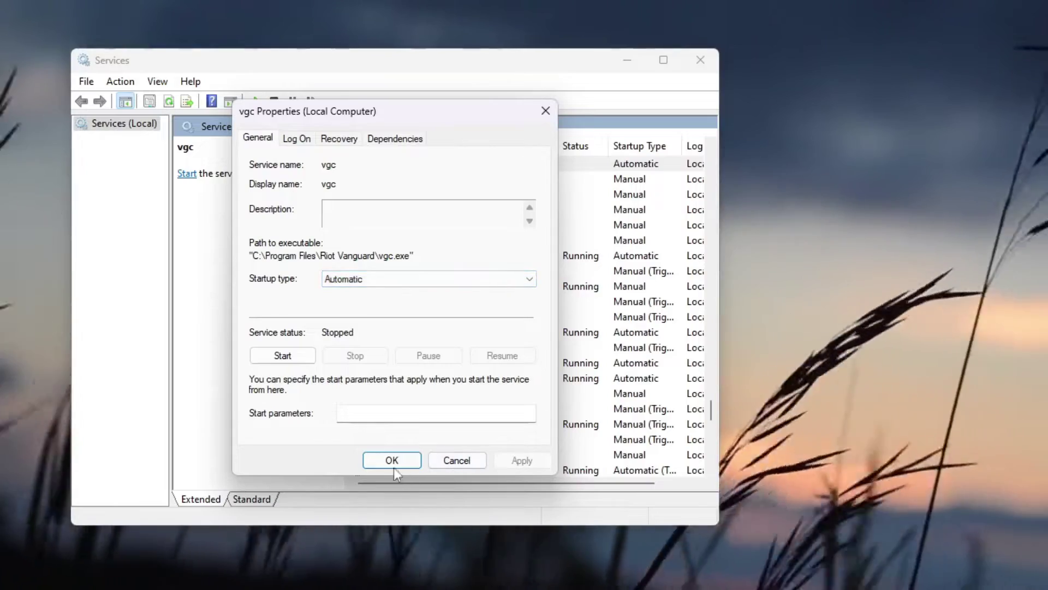
pyautogui.click(391, 460)
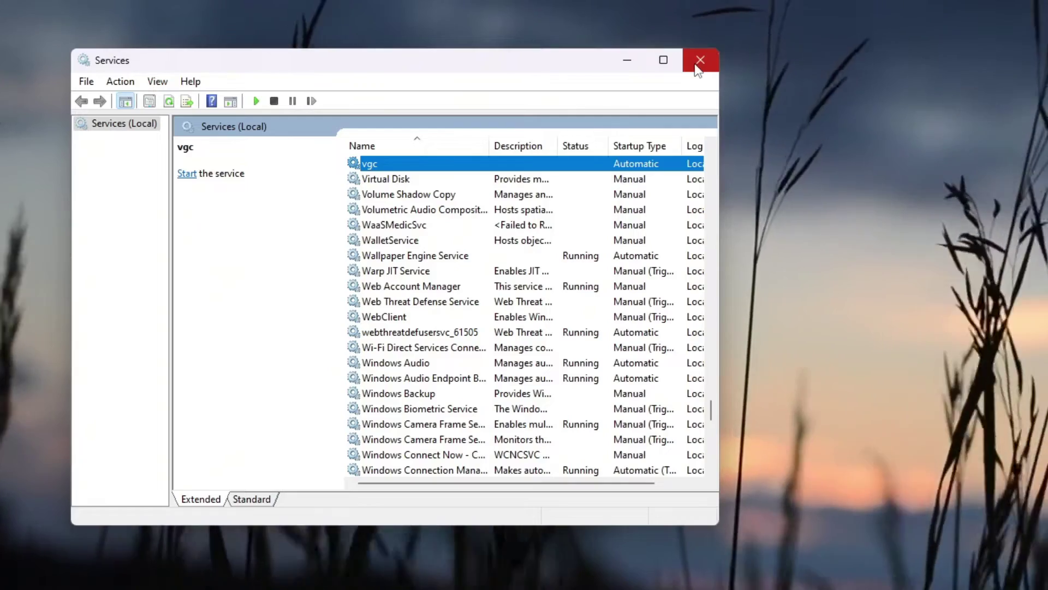
# Close Services and search 'progam' to open Add or remove programs in Settings.
pyautogui.click(695, 64)
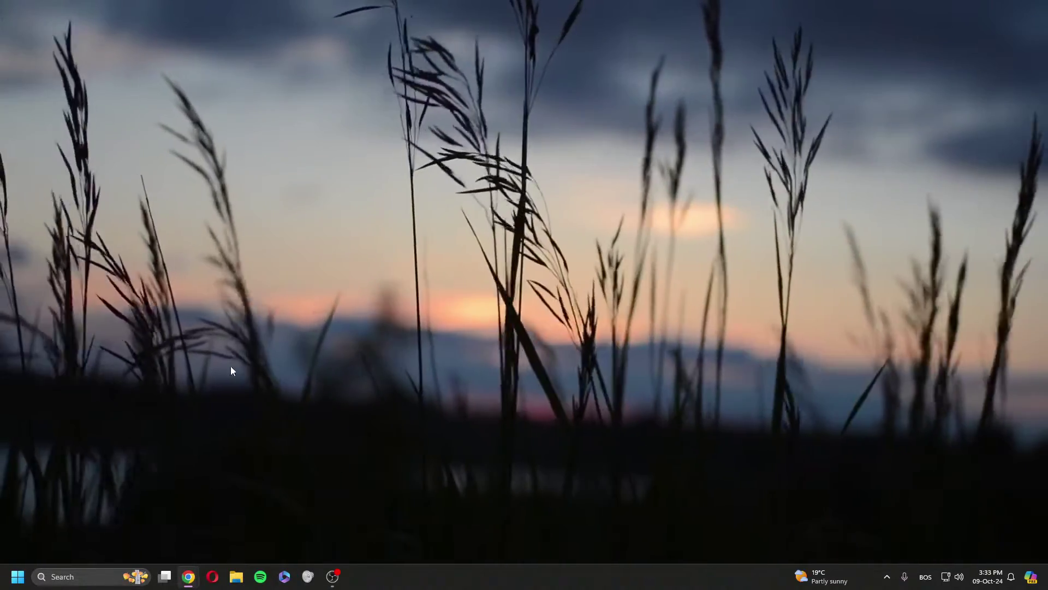
pyautogui.click(69, 576)
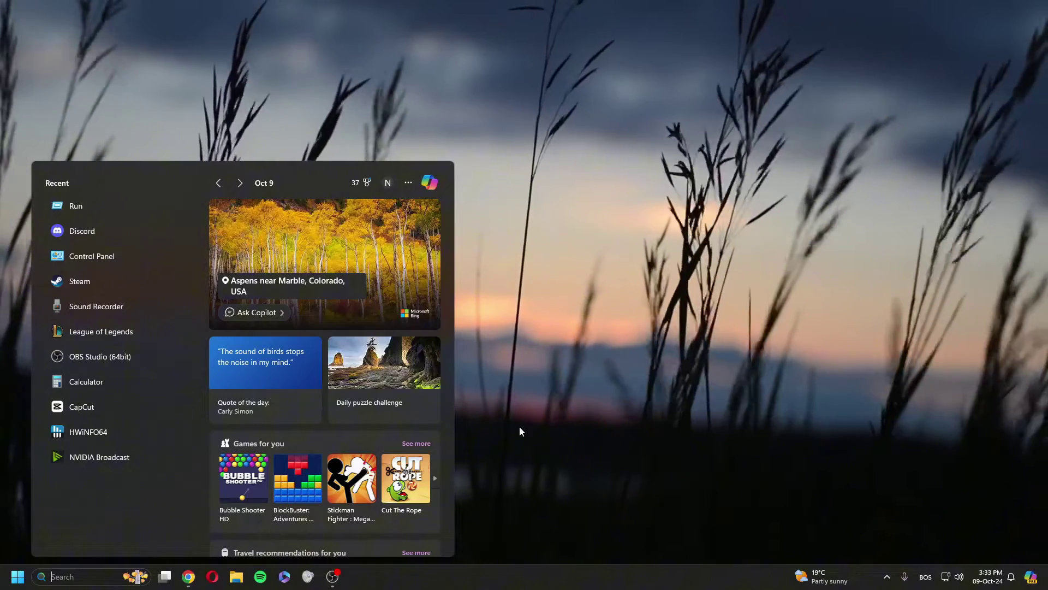
pyautogui.write('progam')
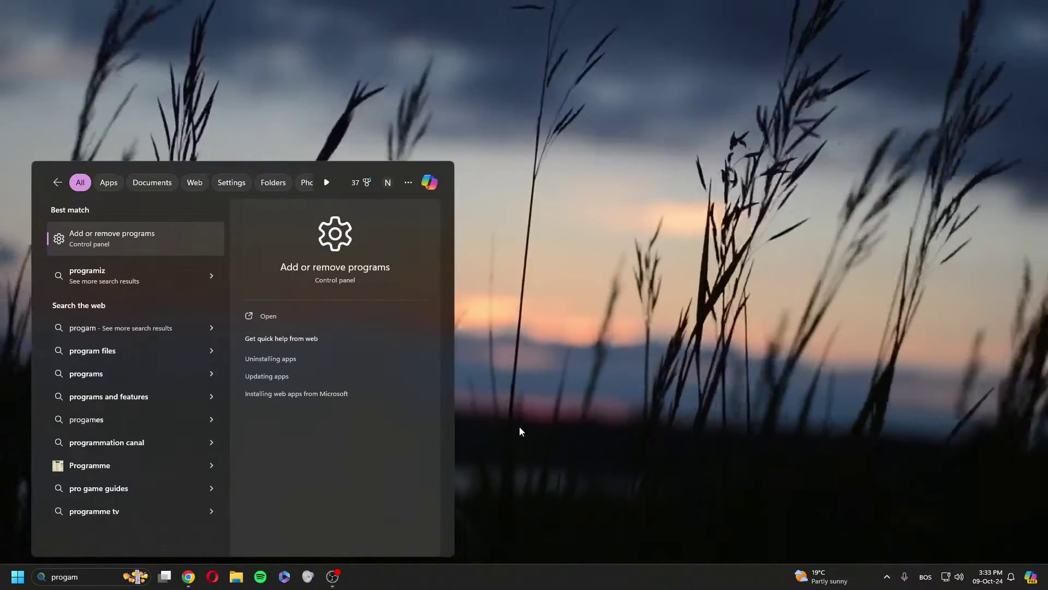
pyautogui.press('Return')
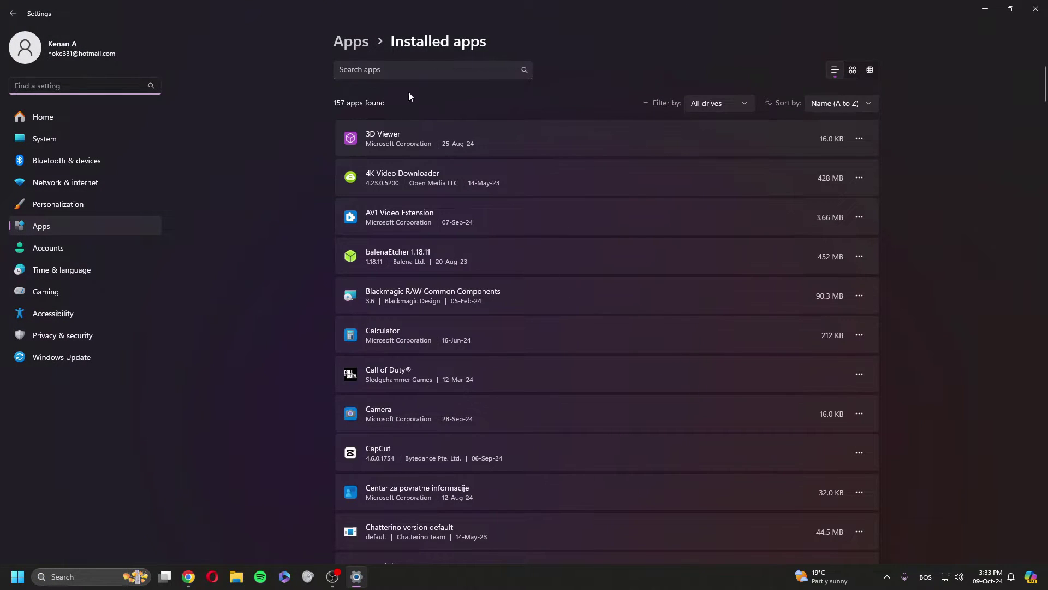
# Filter installed apps by 'v', uninstall Riot Vanguard, and close Settings.
pyautogui.click(427, 69)
pyautogui.write('vangu')
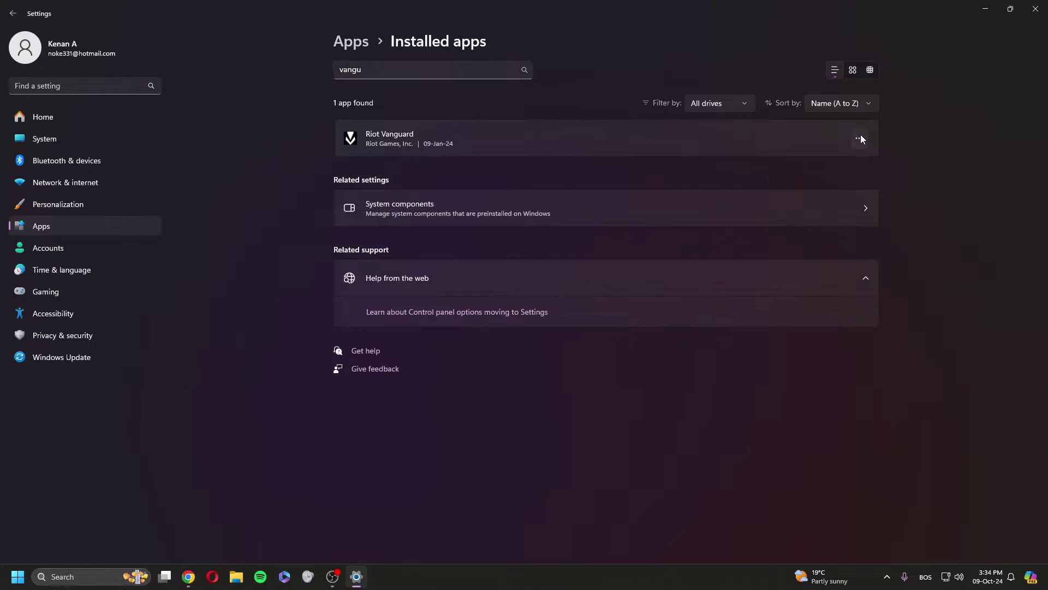
pyautogui.click(859, 136)
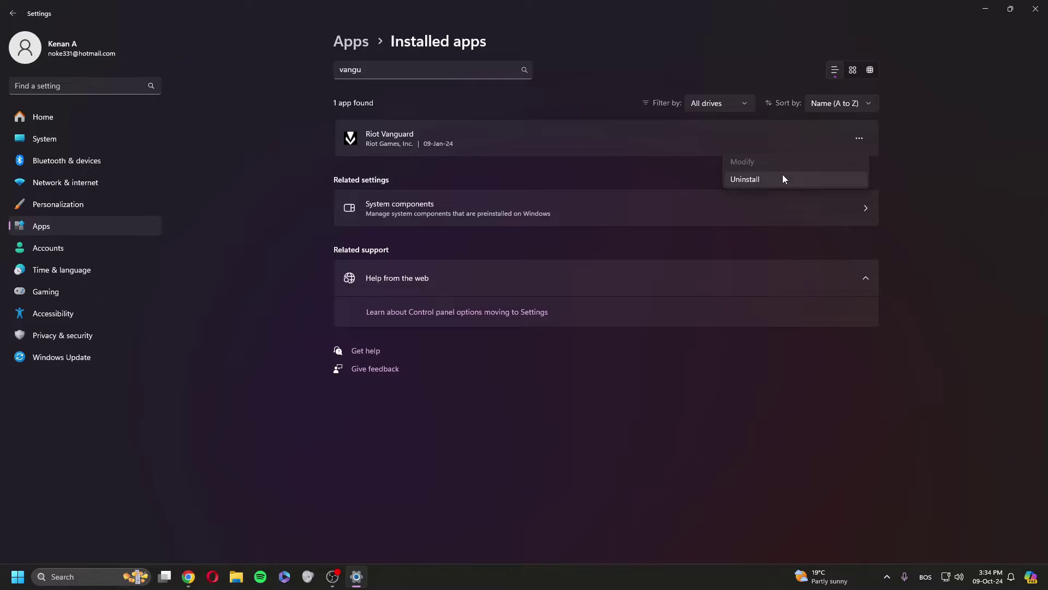
pyautogui.click(1036, 9)
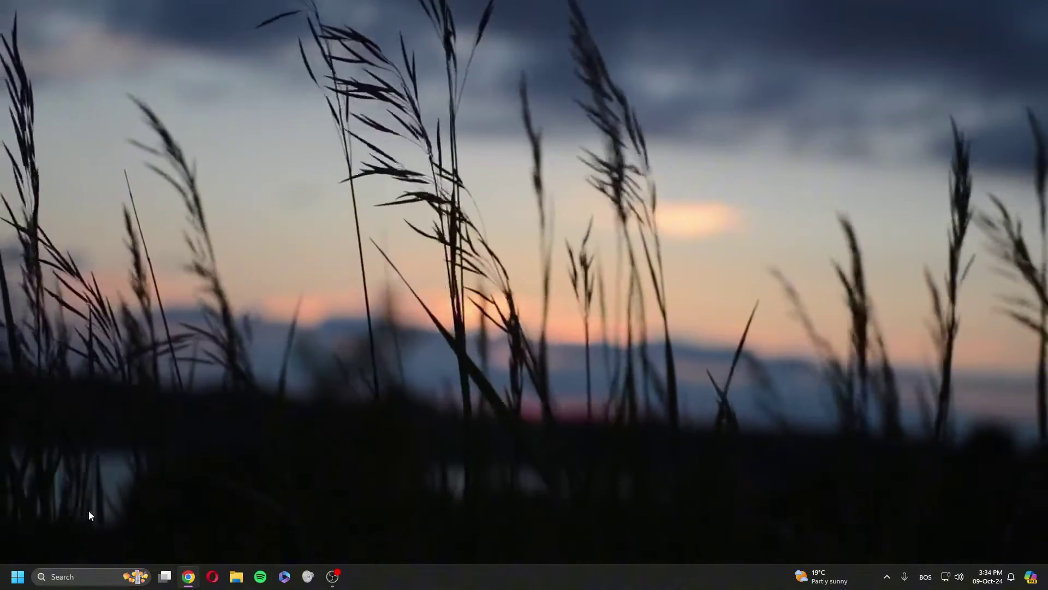
# Run Command Prompt as administrator from the Start menu's Recent list.
pyautogui.click(67, 575)
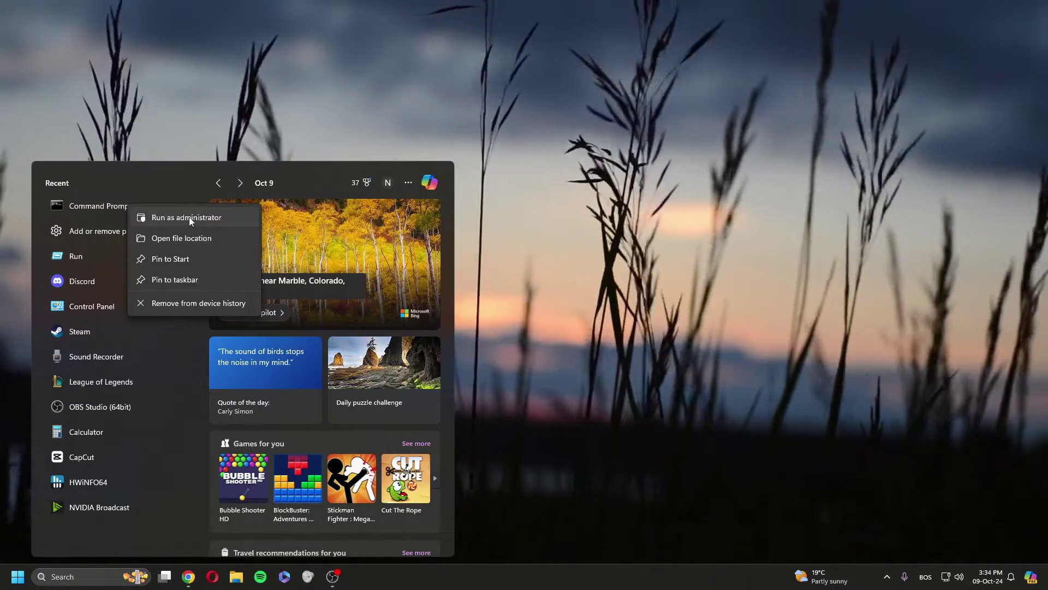
pyautogui.click(189, 218)
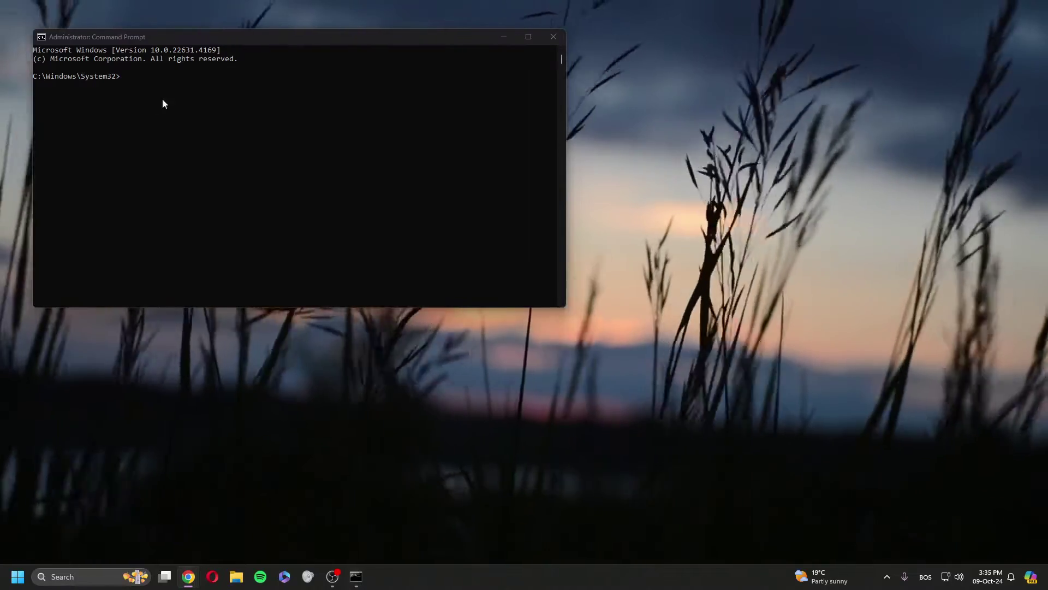
# Flush the DNS cache with ipconfig /flushdns, then close the administrator Command Prompt.
pyautogui.write('ipconfig /flushdns')
pyautogui.press('Return')
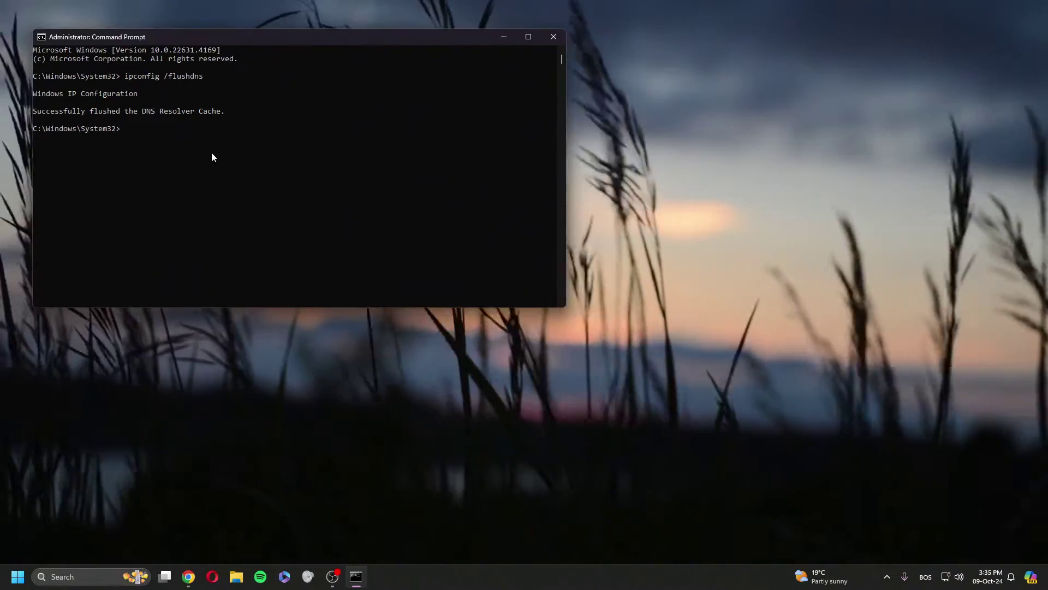
pyautogui.click(551, 38)
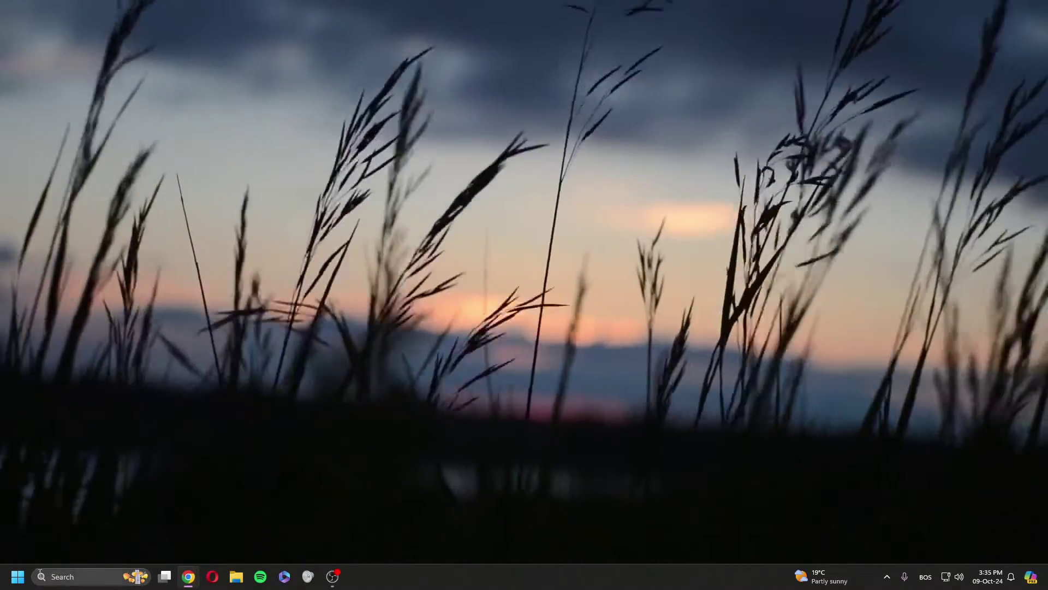
# Navigate Settings to Network & internet > Advanced network settings > Network reset.
pyautogui.rightClick(22, 574)
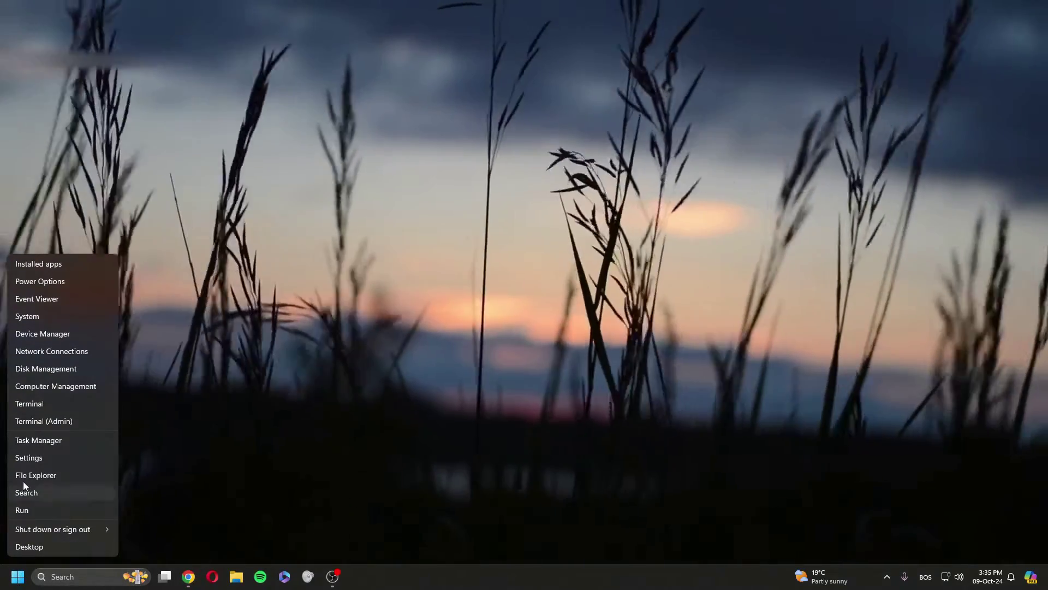
pyautogui.click(81, 461)
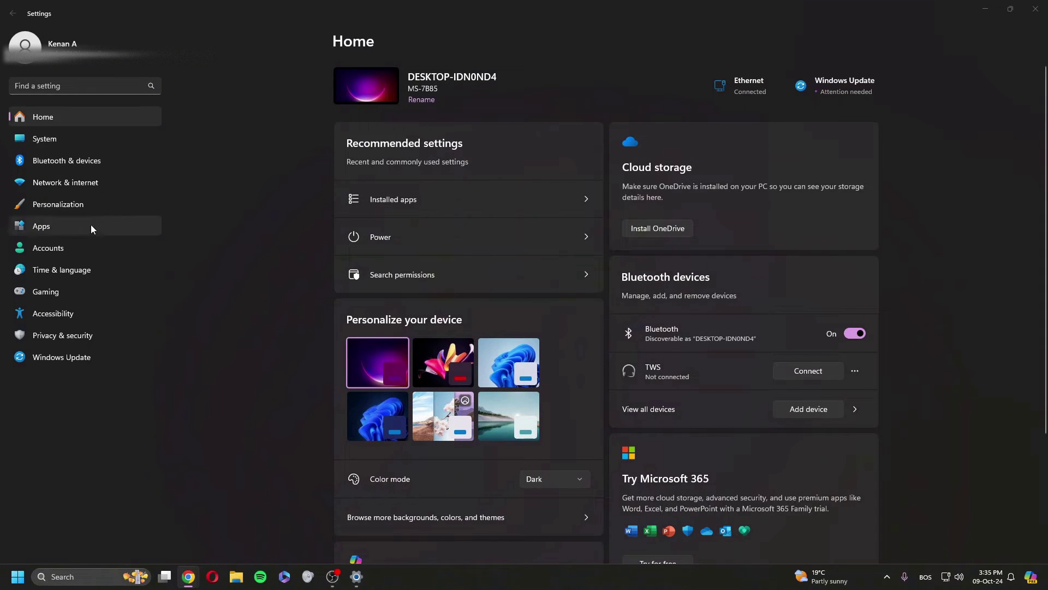
pyautogui.click(96, 187)
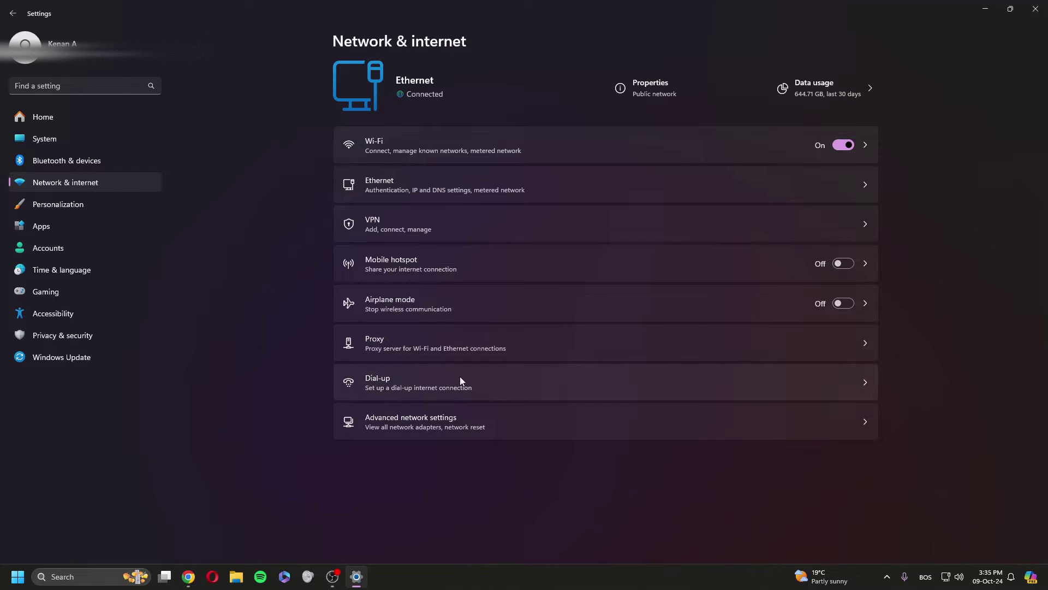
pyautogui.click(552, 419)
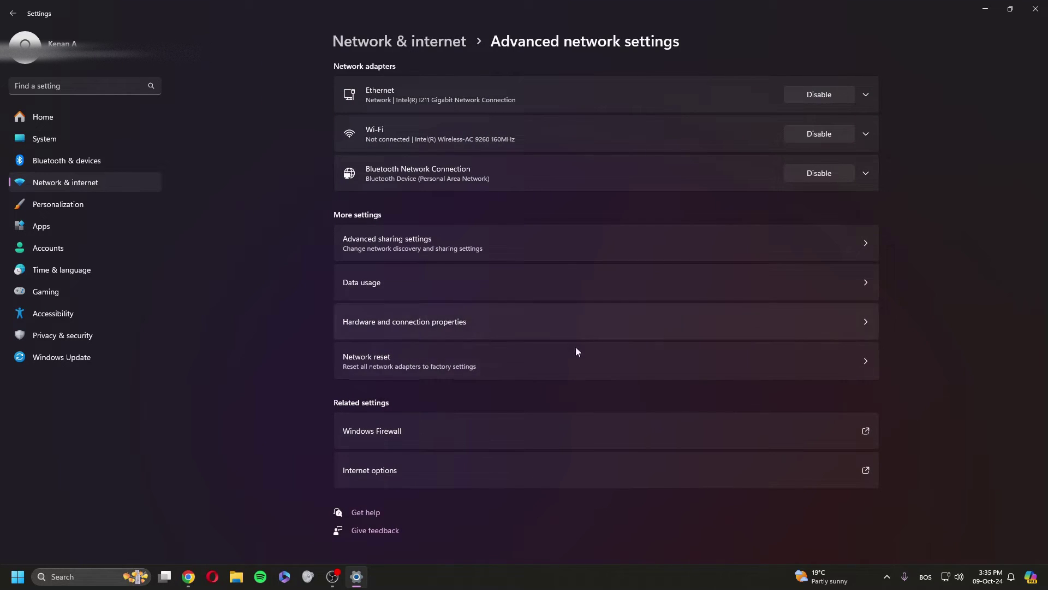
pyautogui.click(528, 359)
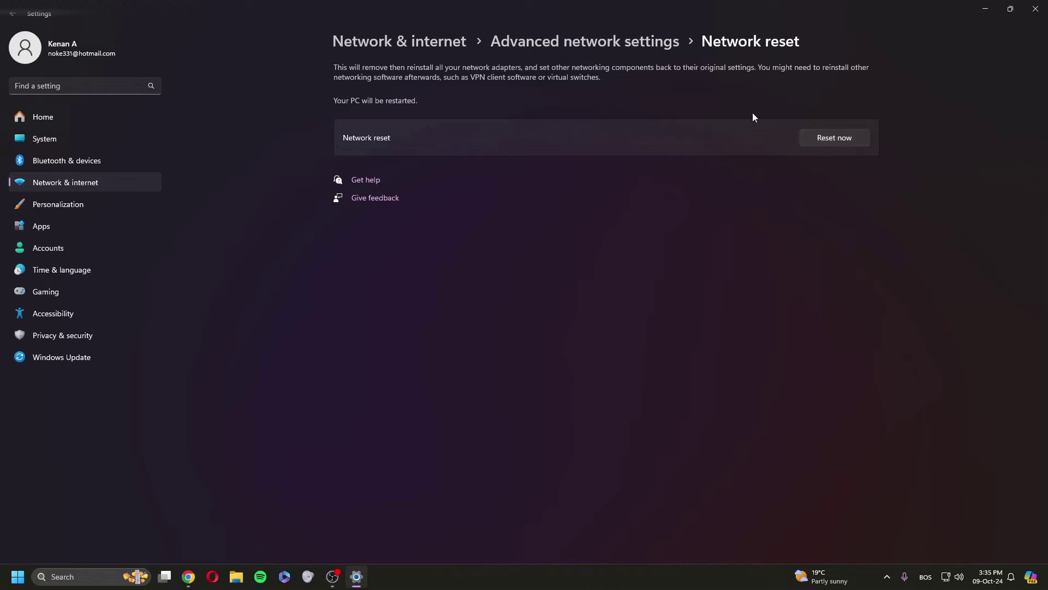
# Reset the network settings, confirm with Yes, and close Settings.
pyautogui.click(818, 143)
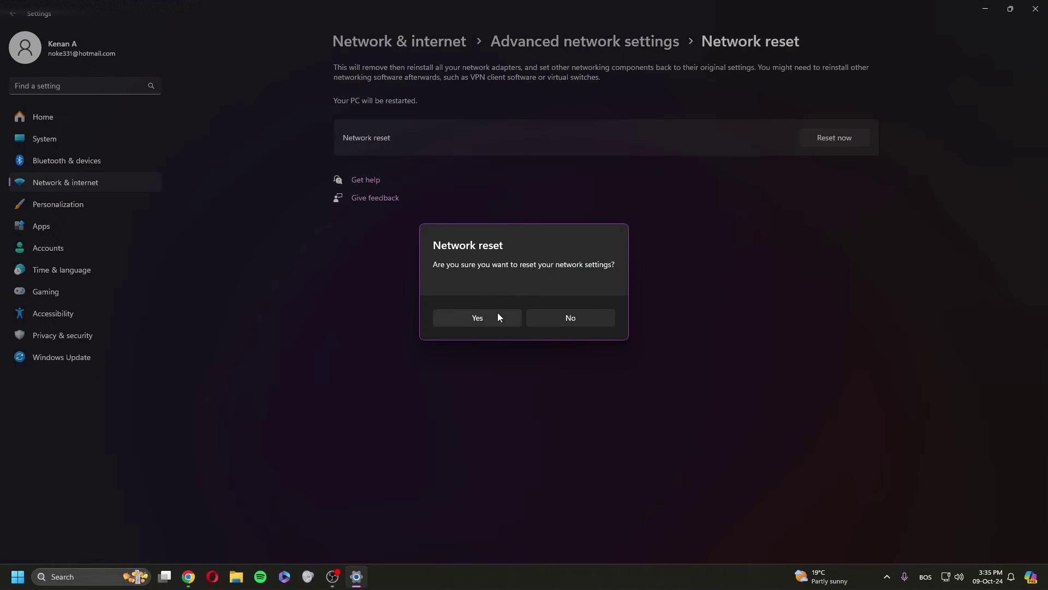
pyautogui.click(591, 318)
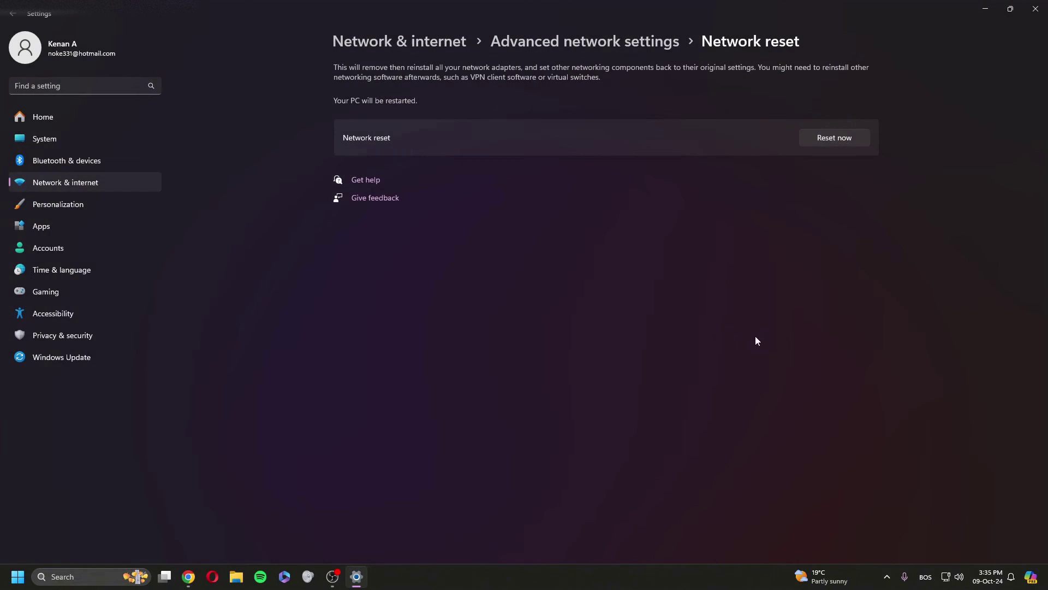
pyautogui.click(1035, 9)
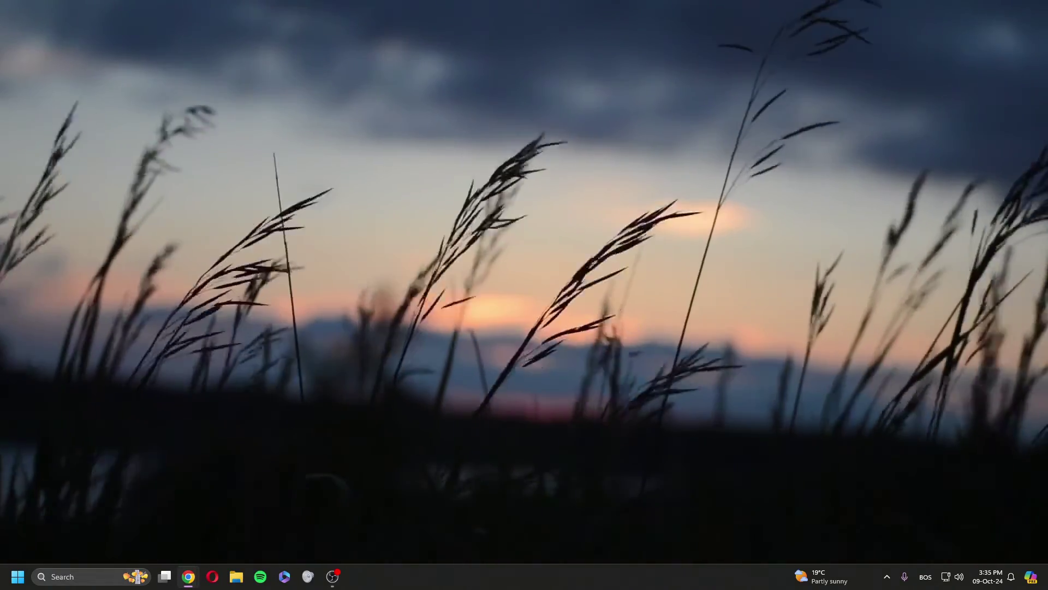